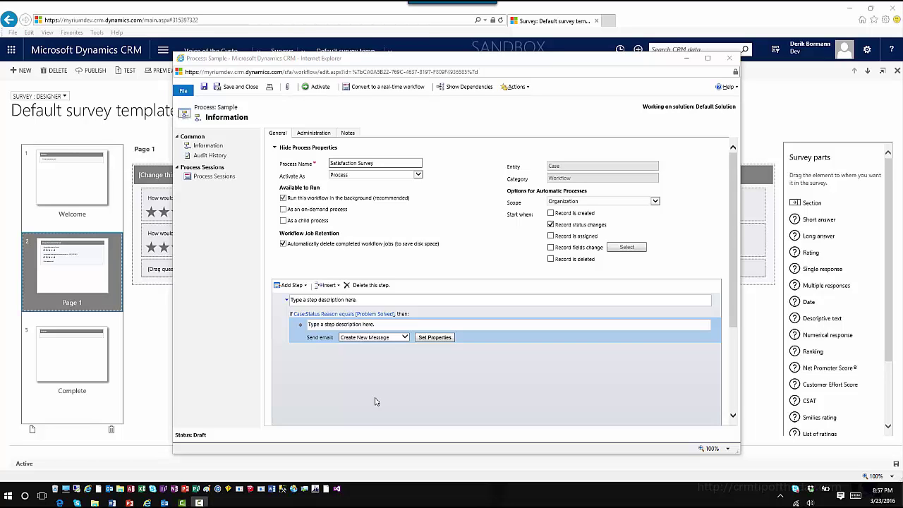
Review the Send Email step's message, then bring the Default survey template designer back in front
{"action": "left_click", "coordinate": [447, 341]}
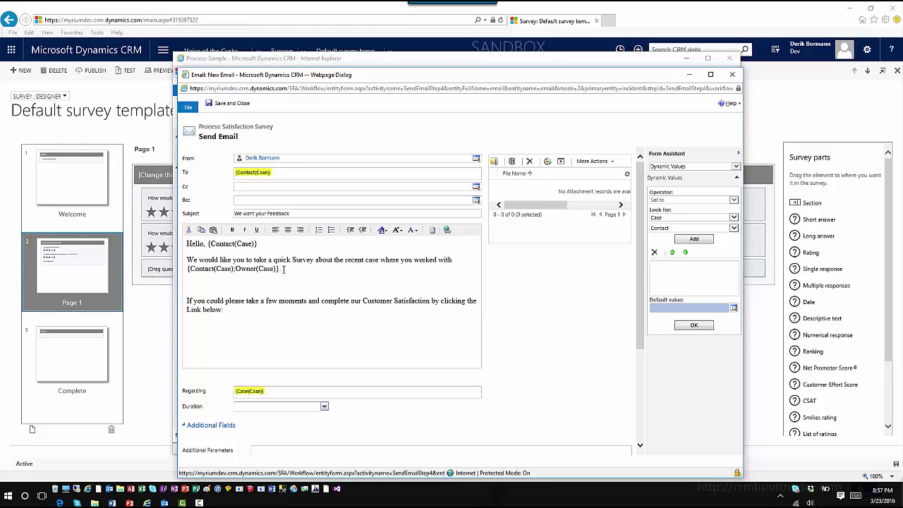
{"action": "left_click", "coordinate": [284, 269]}
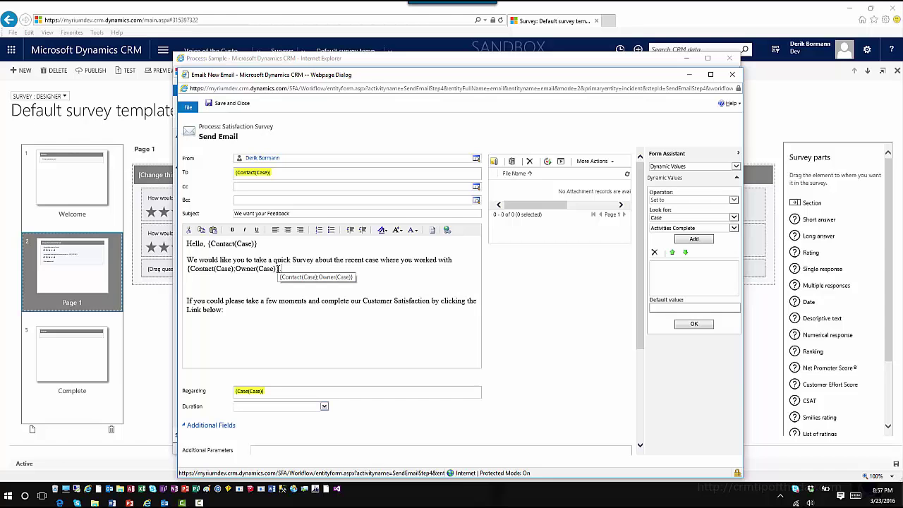
{"action": "left_click", "coordinate": [129, 12]}
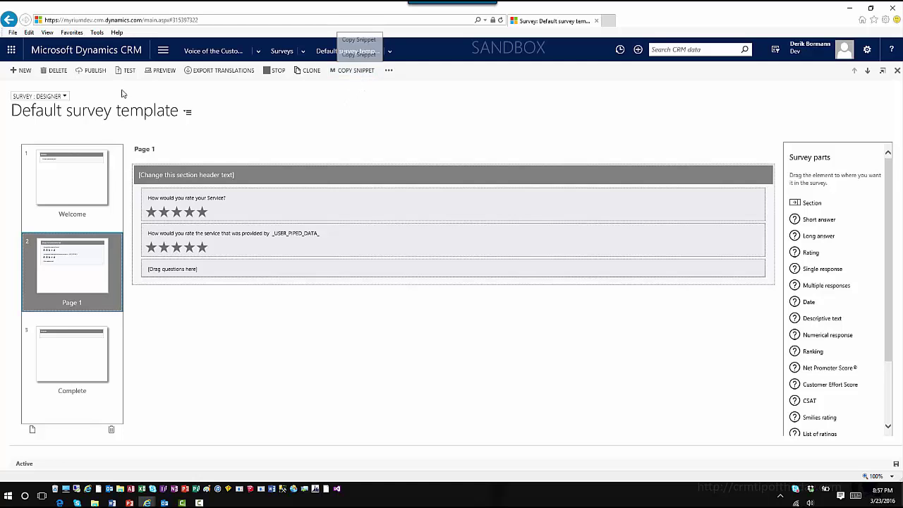
Switch the survey template to its Survey form and scroll down to Invitations and Actions
{"action": "left_click", "coordinate": [65, 100]}
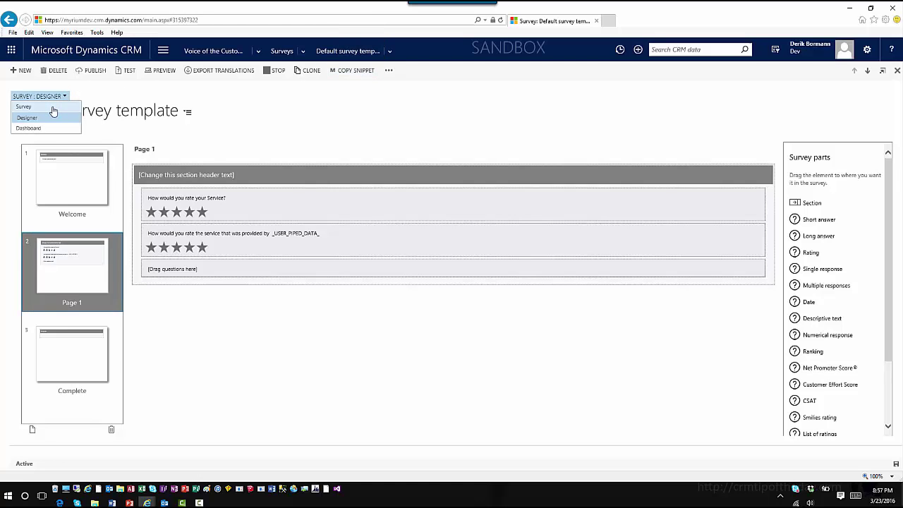
{"action": "left_click", "coordinate": [53, 111]}
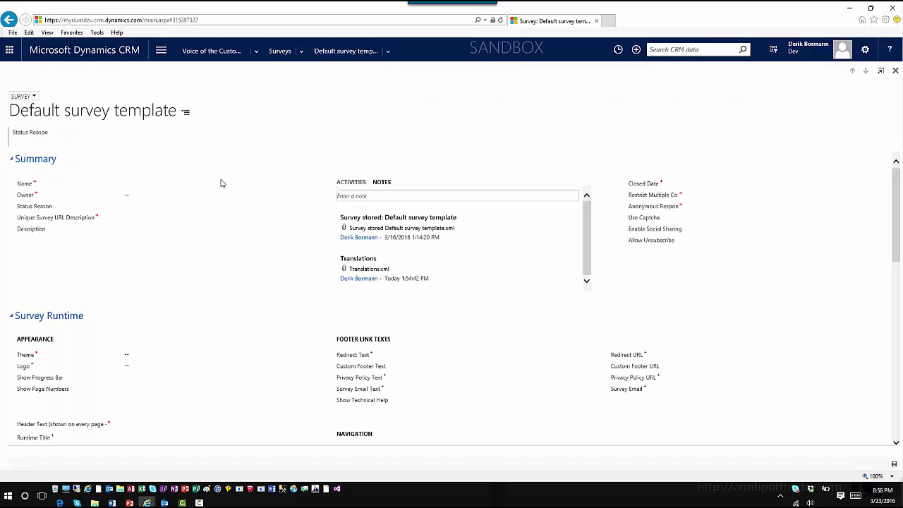
{"action": "scroll", "coordinate": [159, 349], "scroll_direction": "down", "scroll_amount": 2}
{"action": "scroll", "coordinate": [159, 349], "scroll_direction": "down", "scroll_amount": 5}
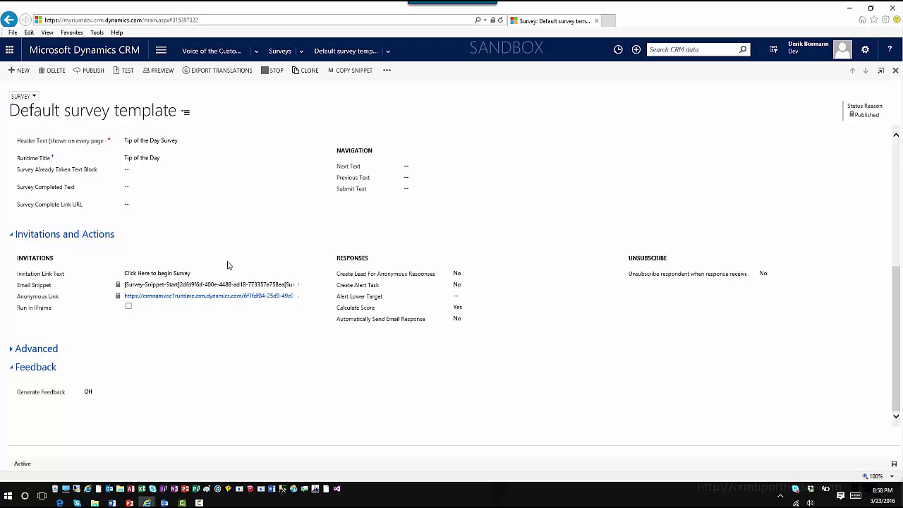
Copy the survey's email snippet and paste it into the workflow email below 'Link below:'
{"action": "left_click", "coordinate": [352, 71]}
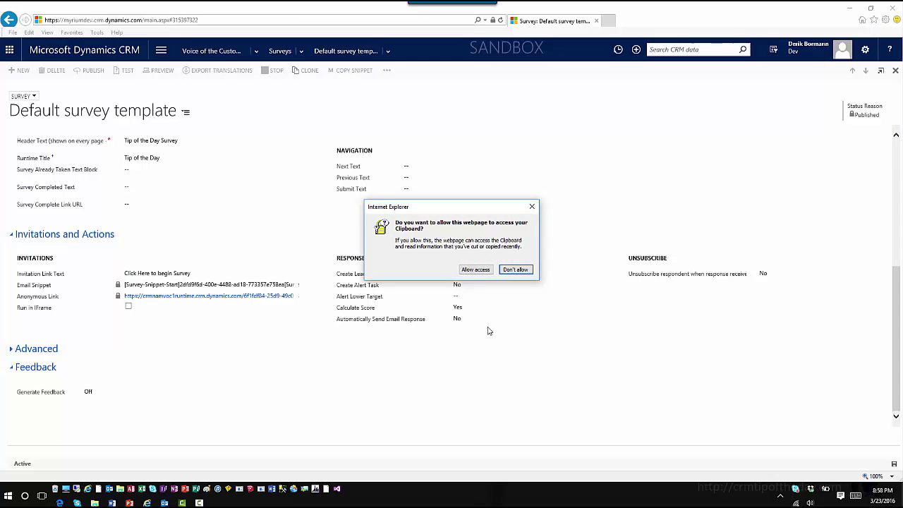
{"action": "left_click", "coordinate": [477, 270]}
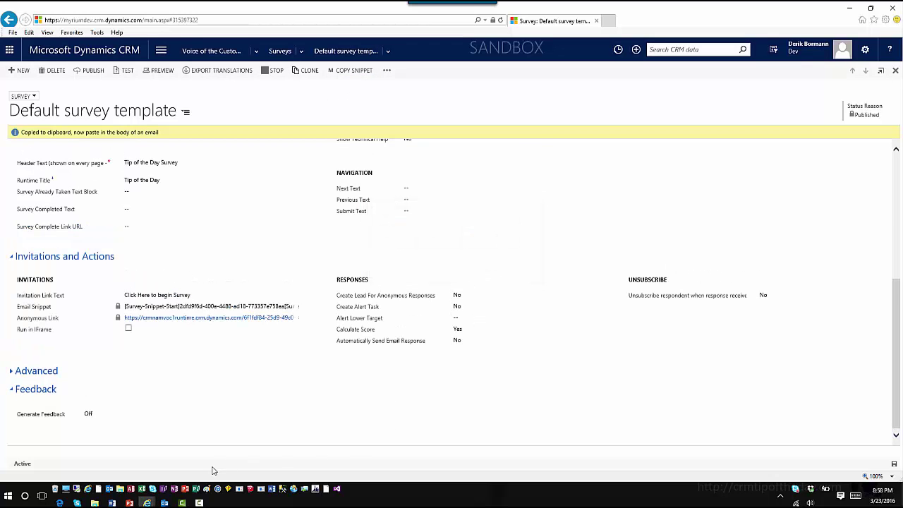
{"action": "mouse_move", "coordinate": [147, 502]}
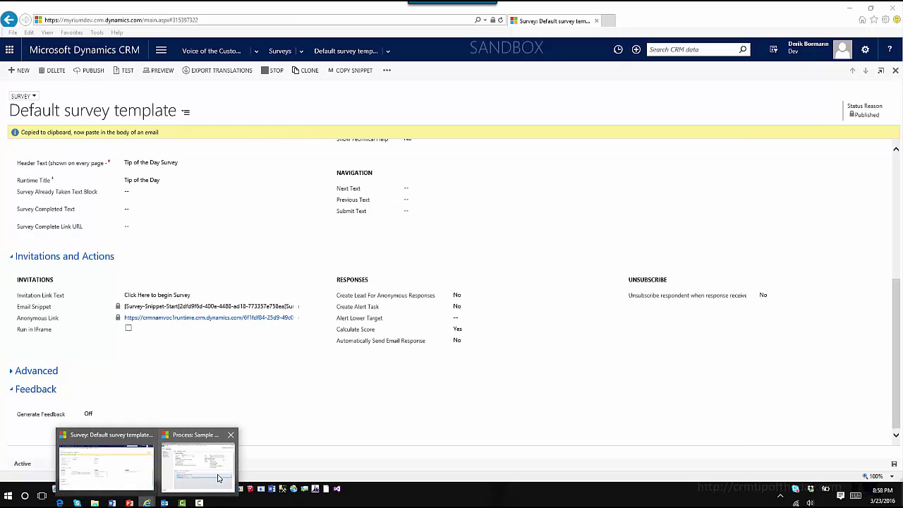
{"action": "left_click", "coordinate": [212, 466]}
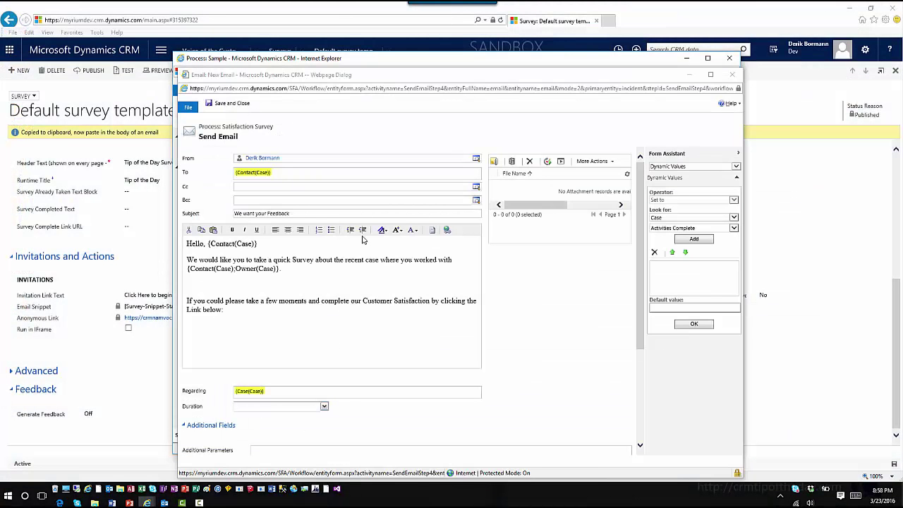
{"action": "left_click", "coordinate": [247, 311]}
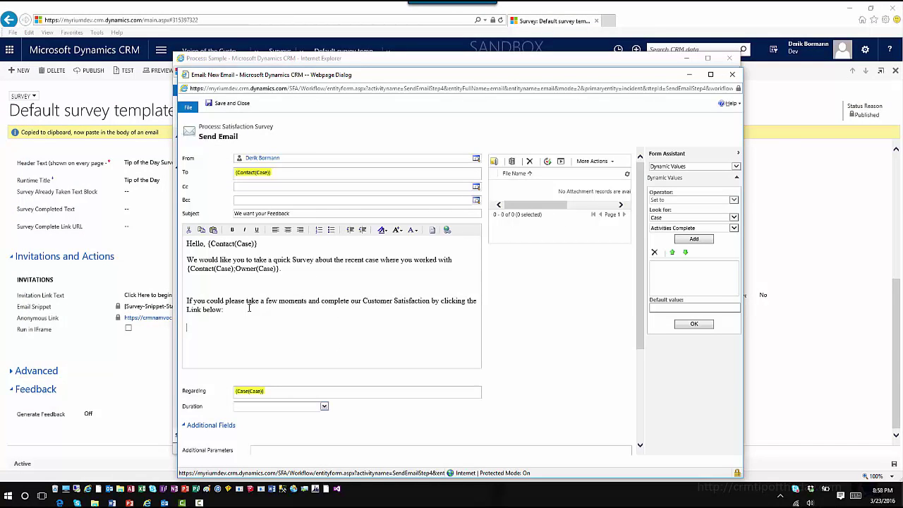
{"action": "key", "text": "ctrl+v"}
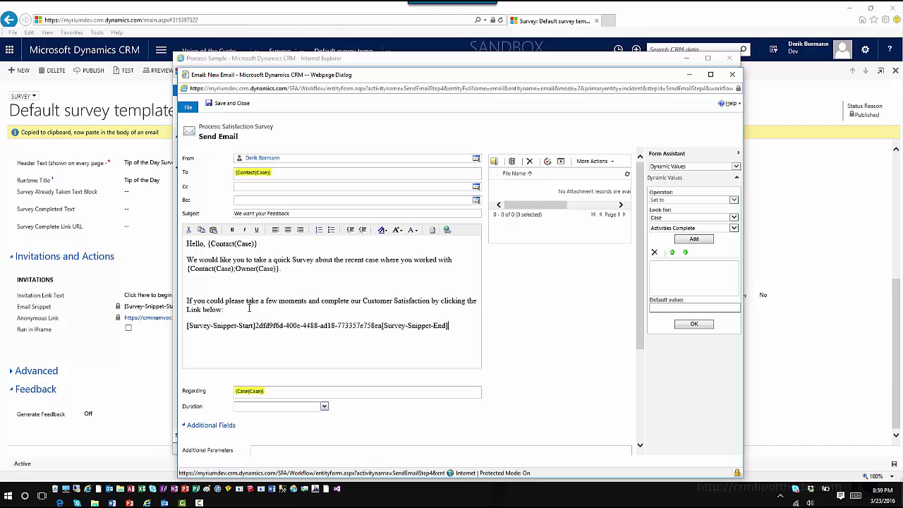
Add |customer= to the pasted snippet just before [Survey-Snippet-End]
{"action": "left_click", "coordinate": [383, 326]}
{"action": "type", "text": "|"}
{"action": "type", "text": "|custo"}
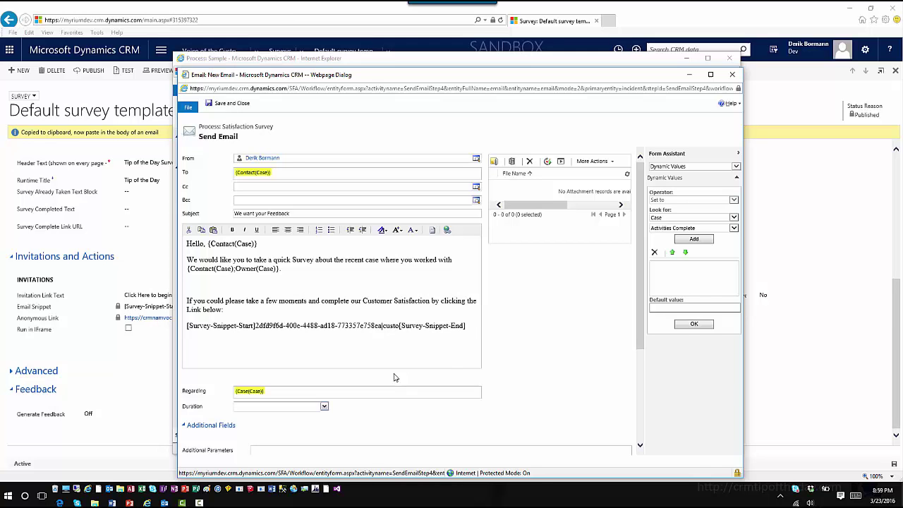
{"action": "type", "text": "mer="}
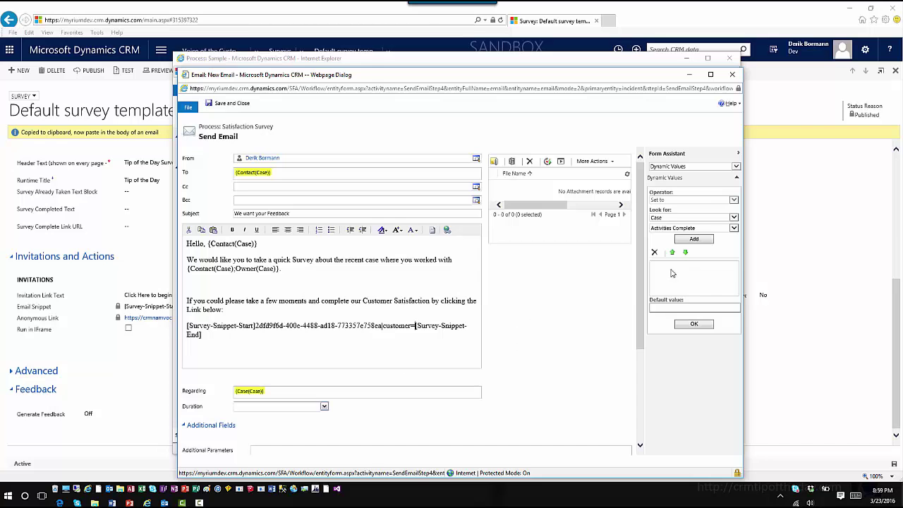
Insert {Contact(Case)} after customer= via Form Assistant, then type |user= after it
{"action": "left_click", "coordinate": [734, 229]}
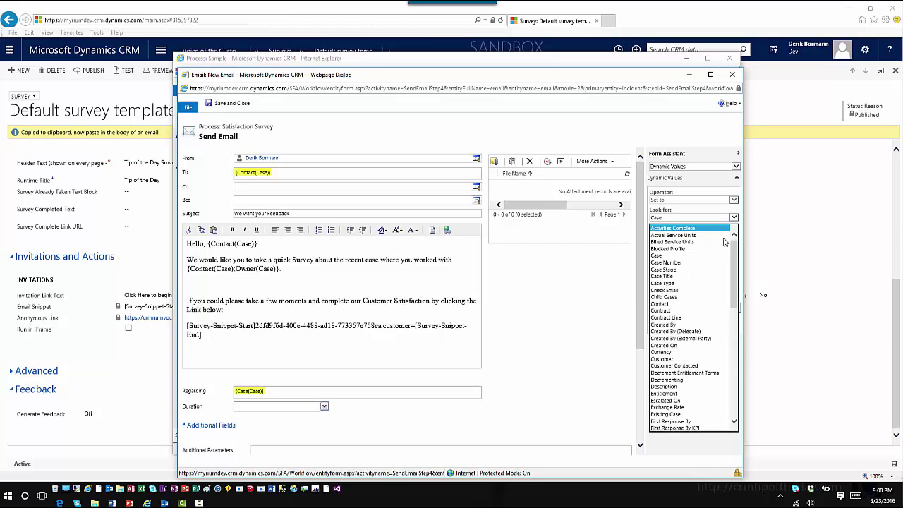
{"action": "left_click", "coordinate": [691, 304]}
{"action": "left_click", "coordinate": [696, 240]}
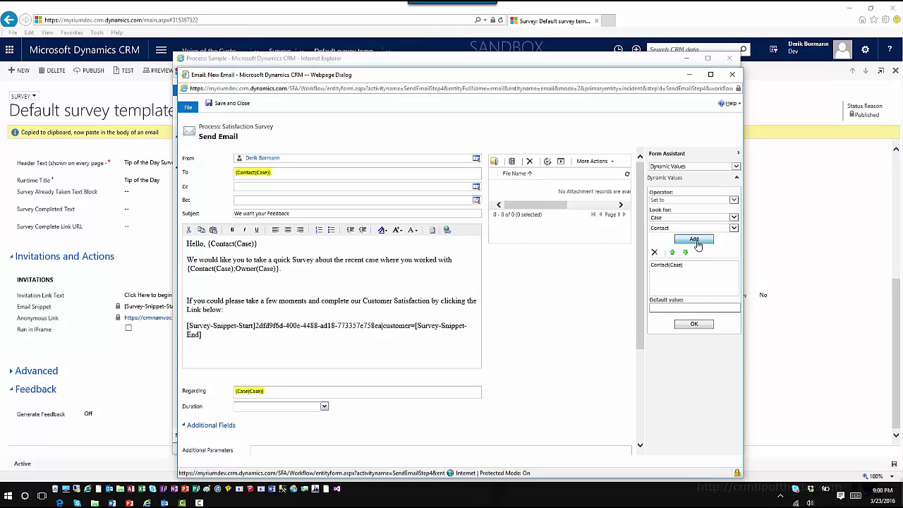
{"action": "left_click", "coordinate": [698, 326]}
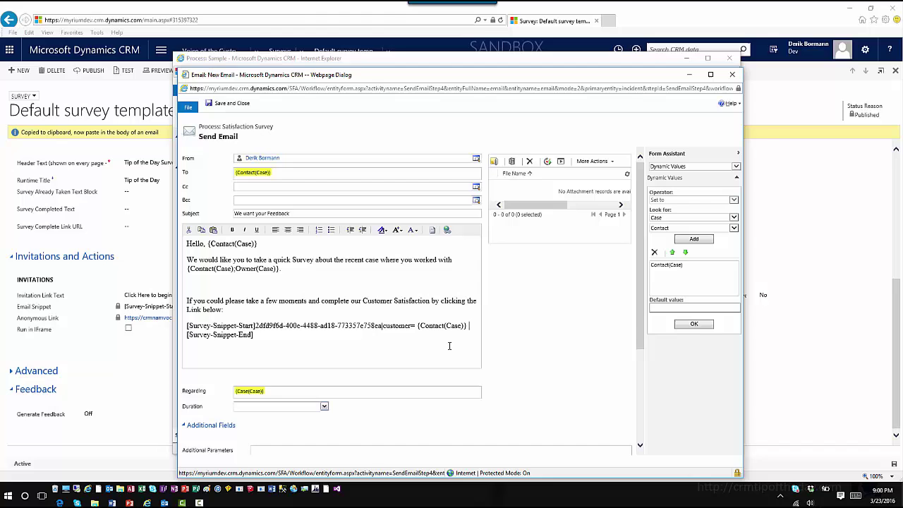
{"action": "type", "text": "|user="}
Insert the case's Owner field {Owner(Case)} after user= in the snippet
{"action": "left_click", "coordinate": [701, 244]}
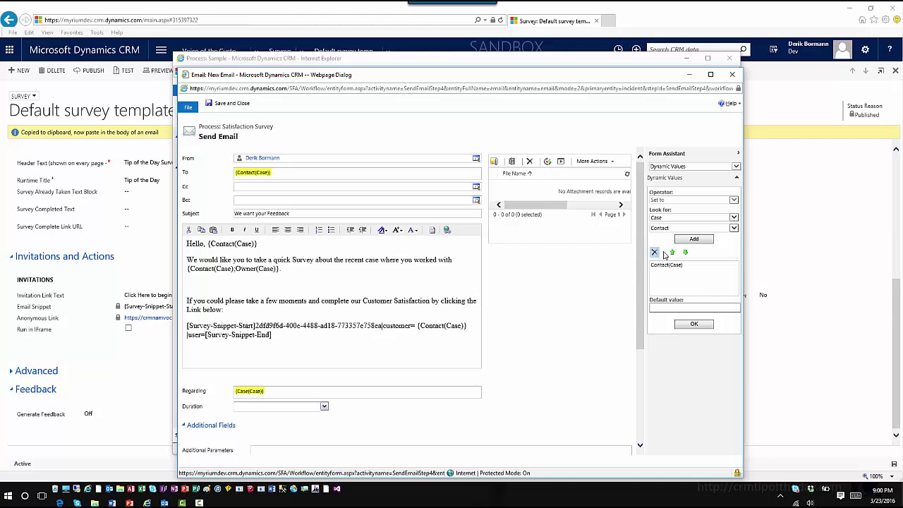
{"action": "left_click", "coordinate": [678, 266]}
{"action": "left_click", "coordinate": [654, 252]}
{"action": "left_click", "coordinate": [667, 231]}
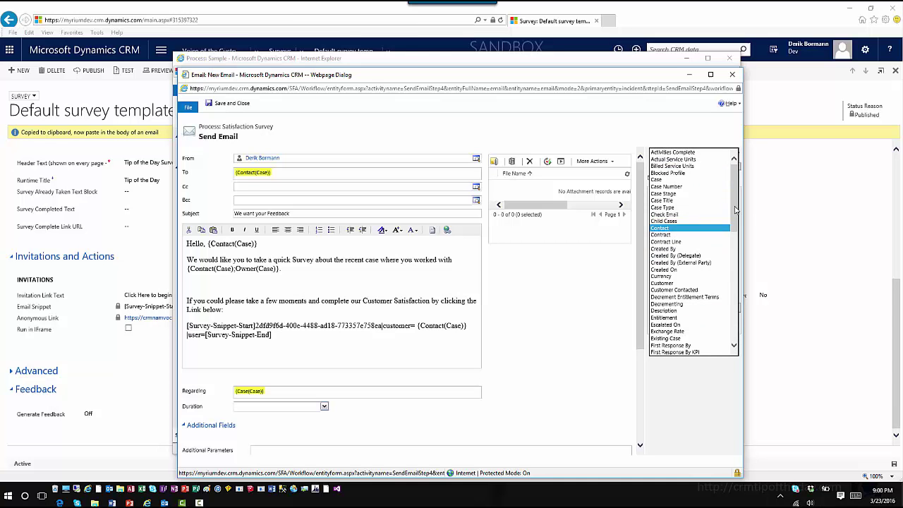
{"action": "left_click_drag", "start_coordinate": [736, 209], "coordinate": [736, 248]}
{"action": "left_click", "coordinate": [681, 235]}
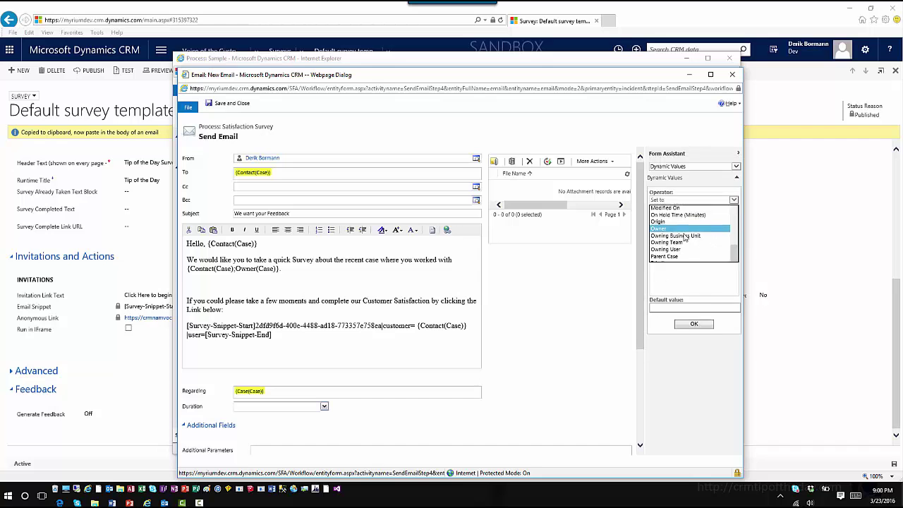
{"action": "left_click", "coordinate": [694, 239]}
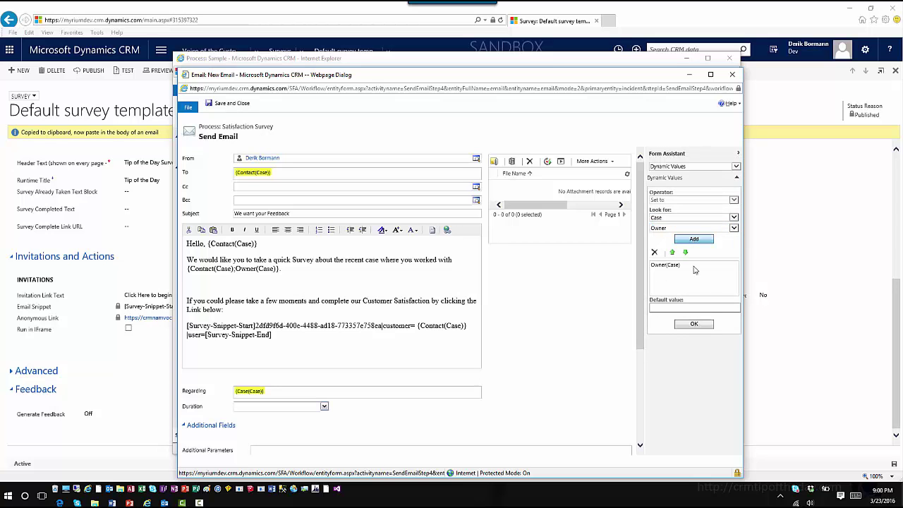
{"action": "left_click", "coordinate": [695, 324]}
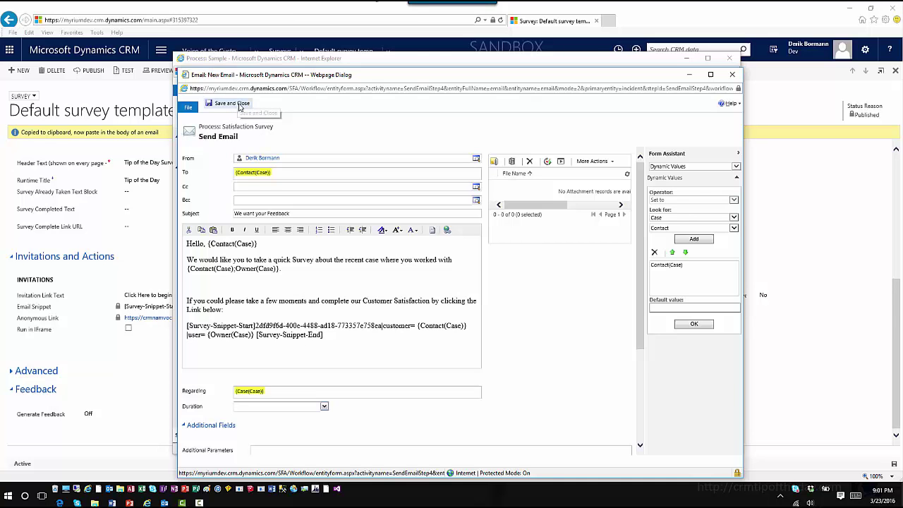
Save and close the email step and activate the Satisfaction Survey workflow
{"action": "left_click", "coordinate": [240, 103]}
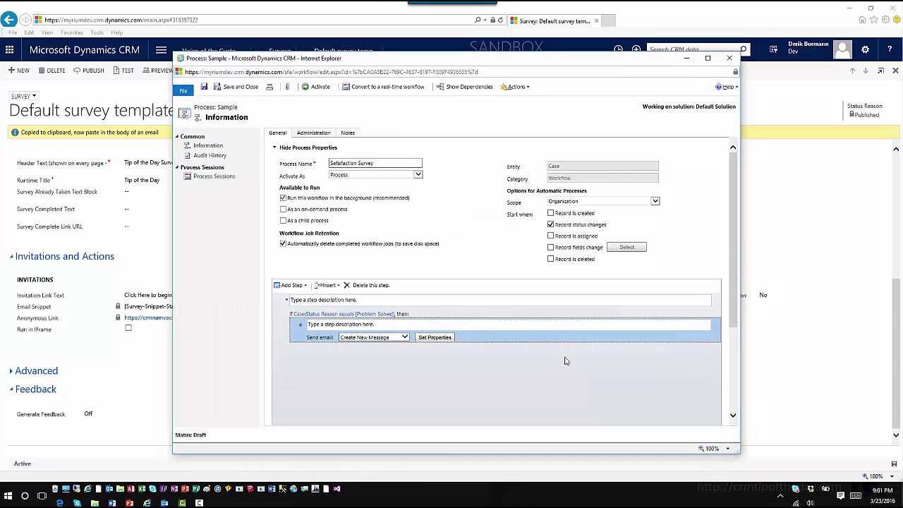
{"action": "left_click", "coordinate": [317, 88]}
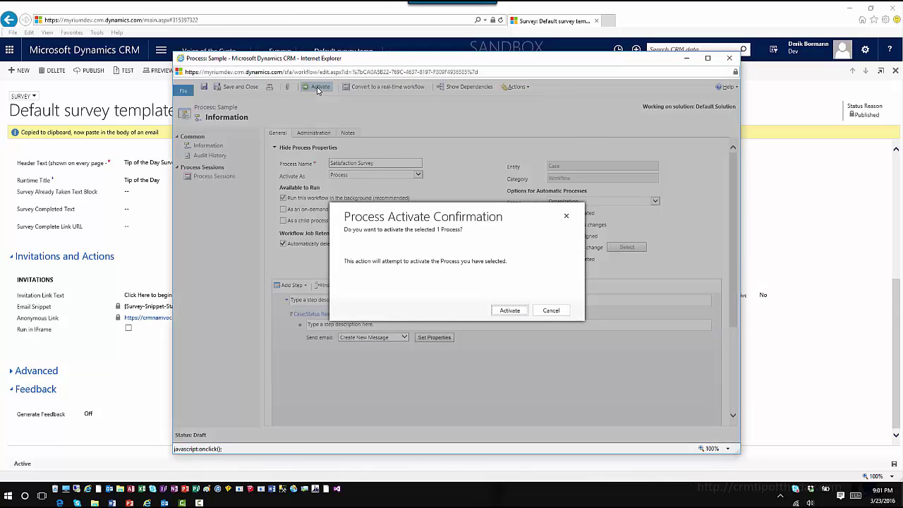
{"action": "left_click", "coordinate": [510, 311]}
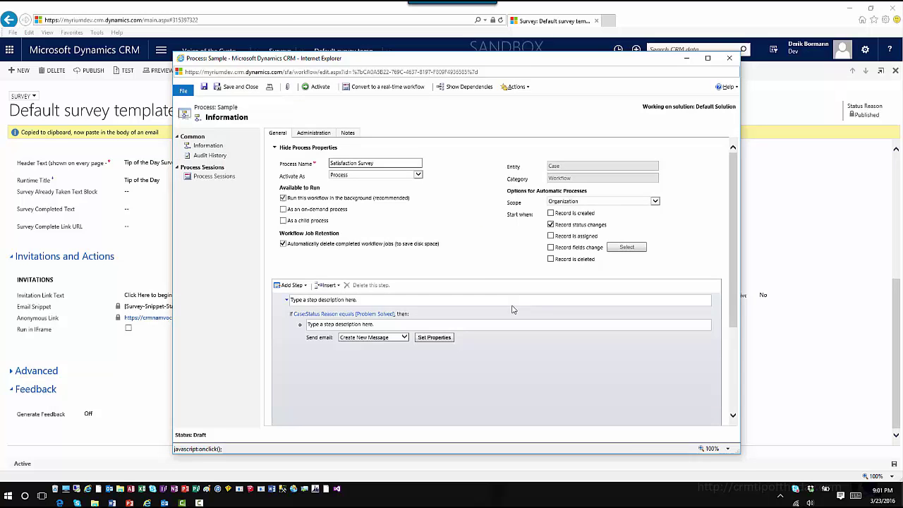
{"action": "left_click", "coordinate": [160, 53]}
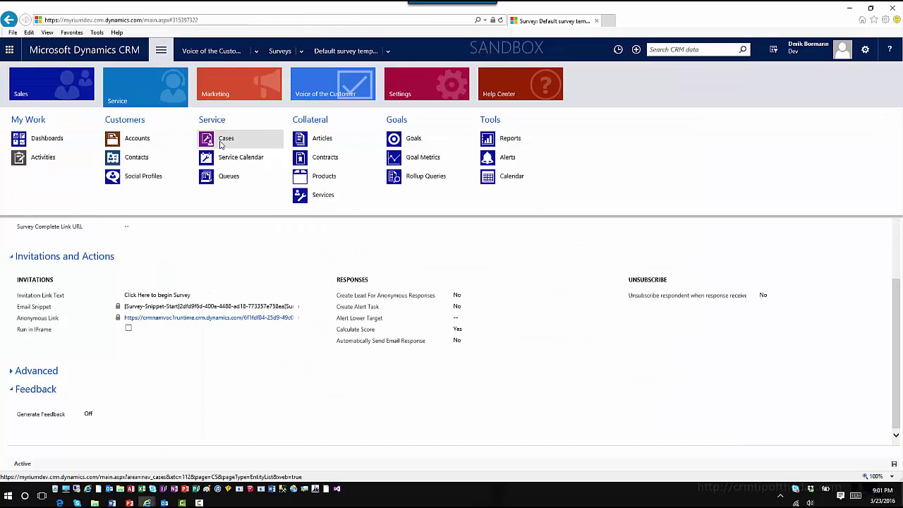
Create and save case 'TOD Demo Case' for customer Coho Winery (sample) with the sample contact
{"action": "left_click", "coordinate": [275, 138]}
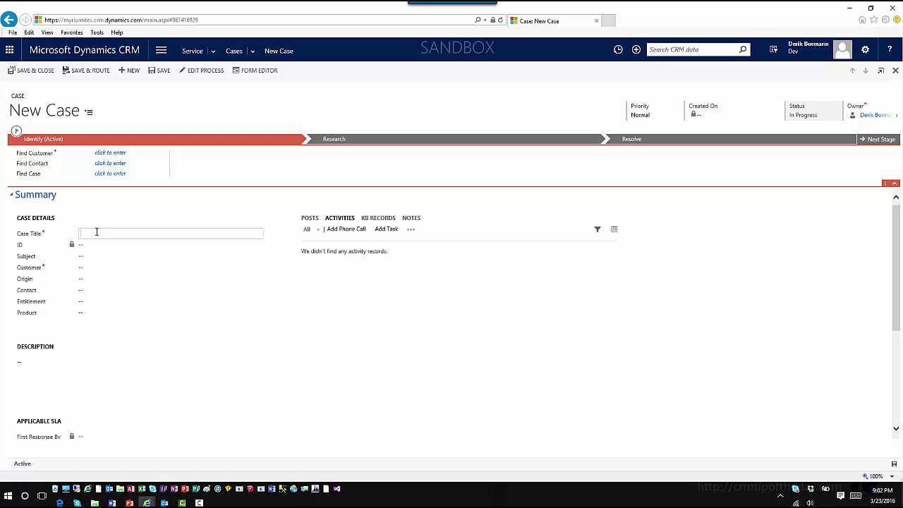
{"action": "type", "text": "TOD Demo Case"}
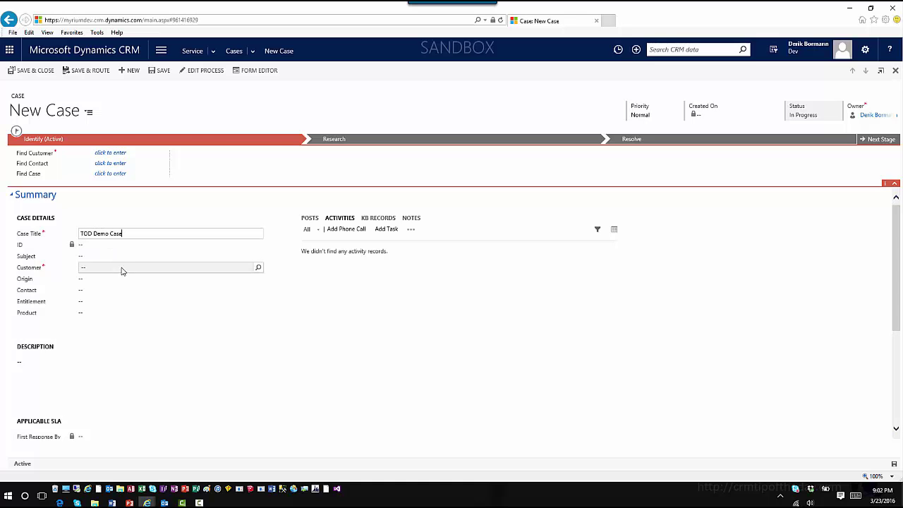
{"action": "left_click", "coordinate": [243, 270]}
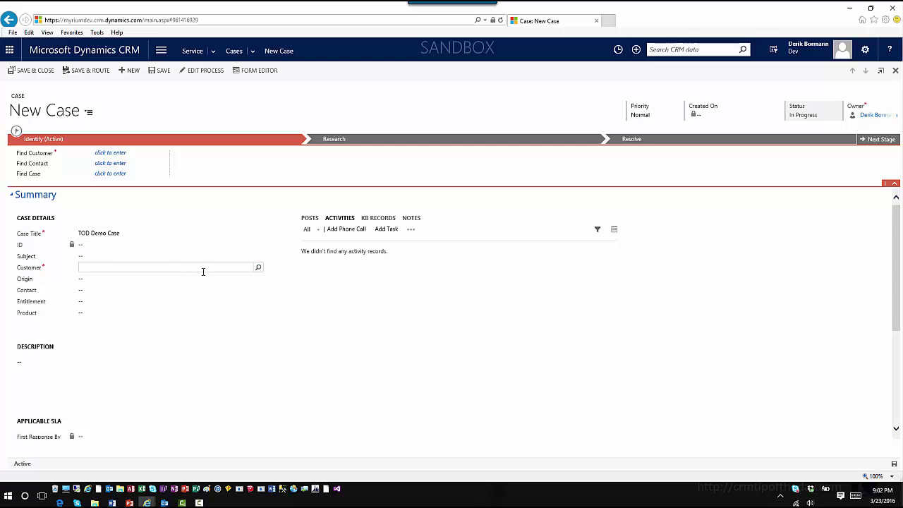
{"action": "type", "text": "Coho"}
{"action": "left_click", "coordinate": [258, 271]}
{"action": "left_click", "coordinate": [149, 282]}
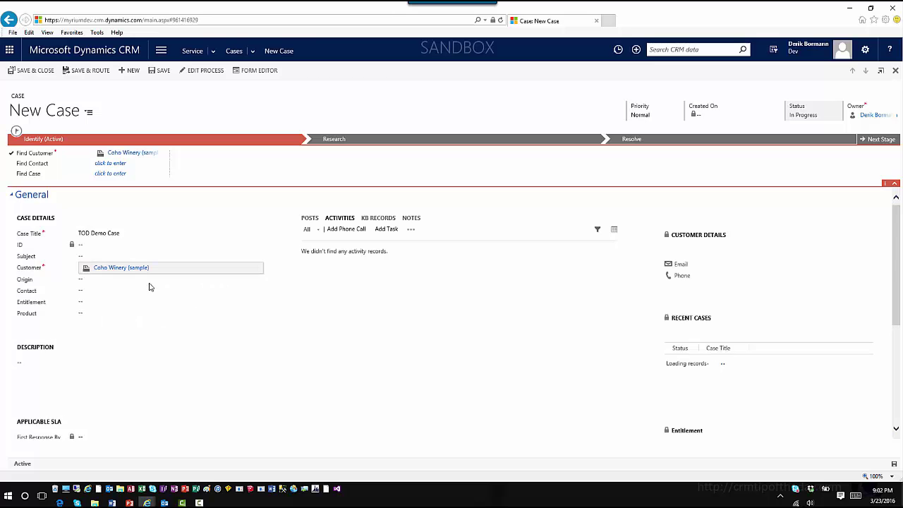
{"action": "left_click", "coordinate": [127, 291]}
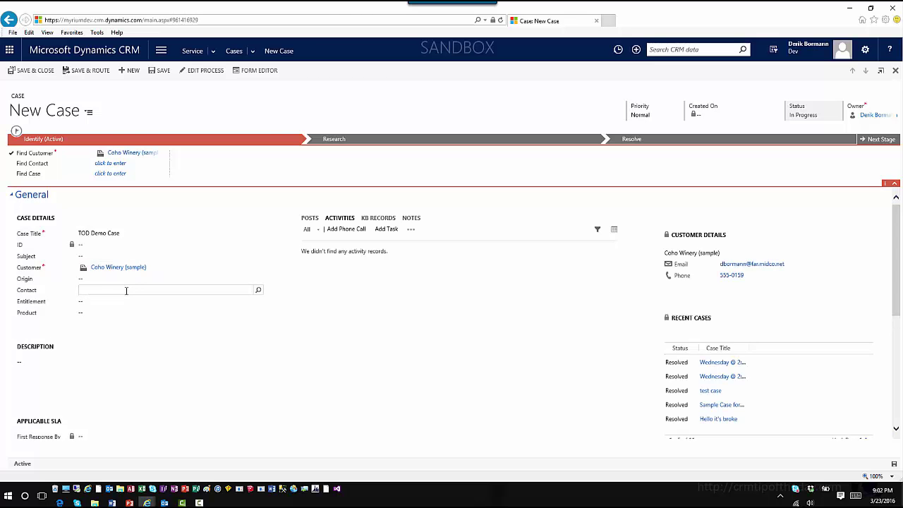
{"action": "type", "text": "Jim"}
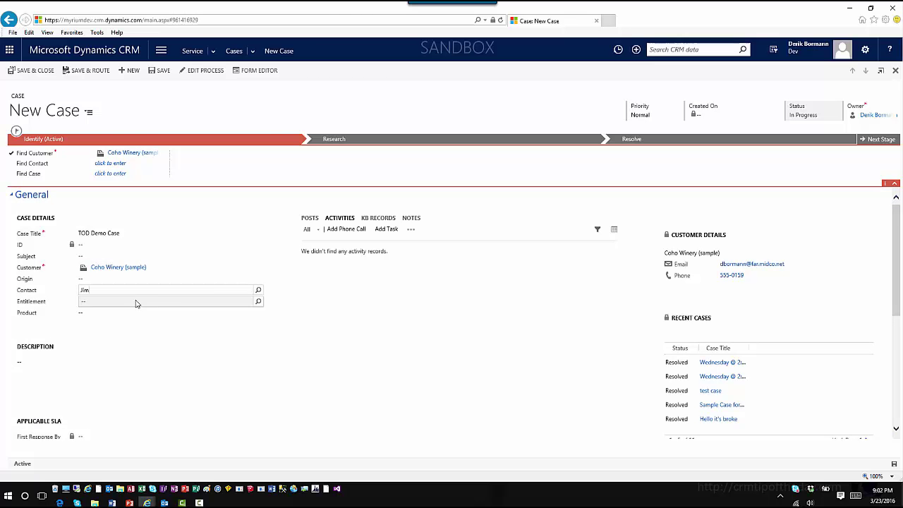
{"action": "left_click", "coordinate": [257, 292]}
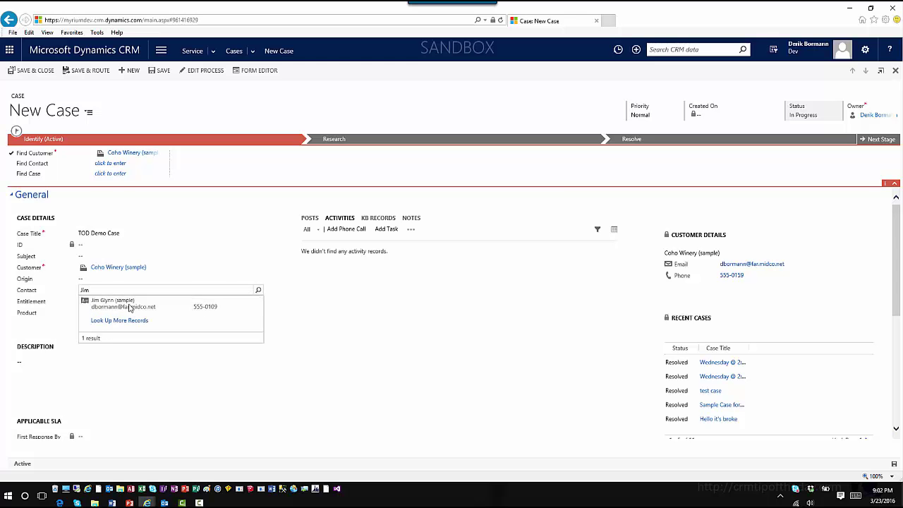
{"action": "left_click", "coordinate": [189, 305]}
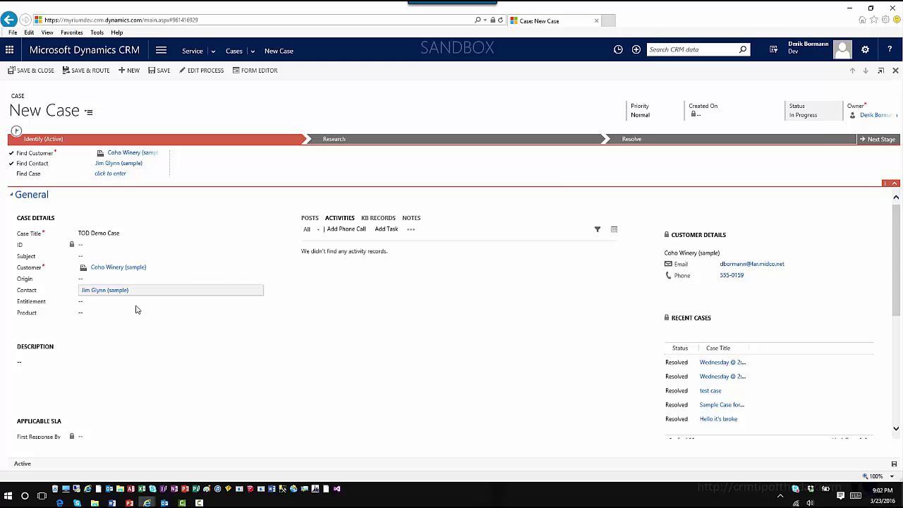
{"action": "left_click", "coordinate": [162, 75]}
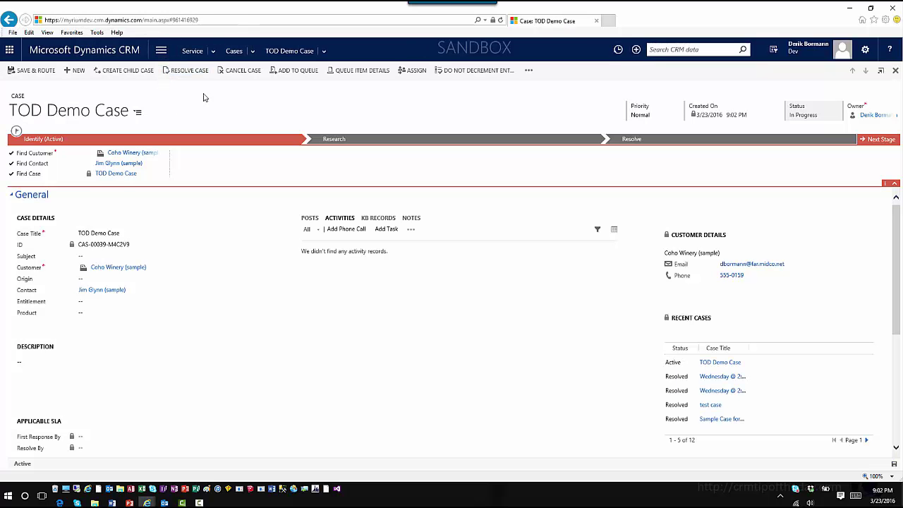
Resolve TOD Demo Case as Problem Solved with resolution 'Fixed Problem'
{"action": "left_click", "coordinate": [197, 77]}
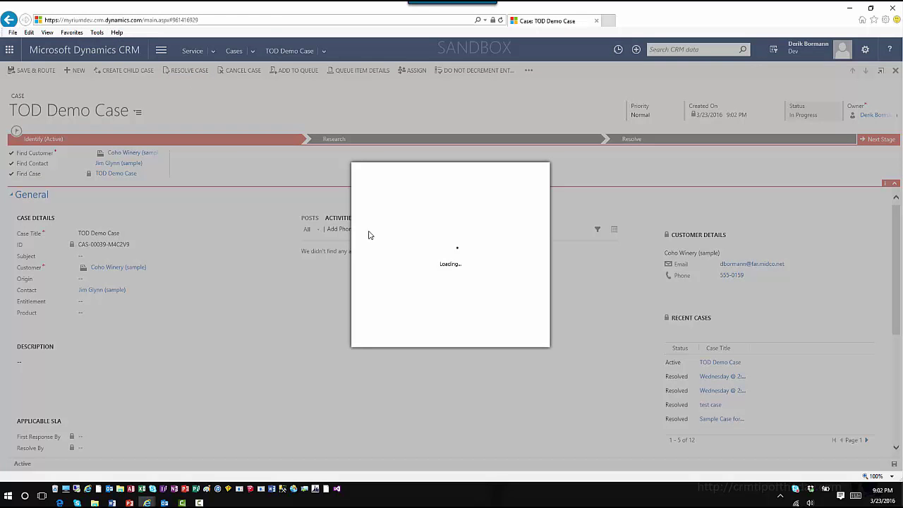
{"action": "left_click", "coordinate": [467, 231]}
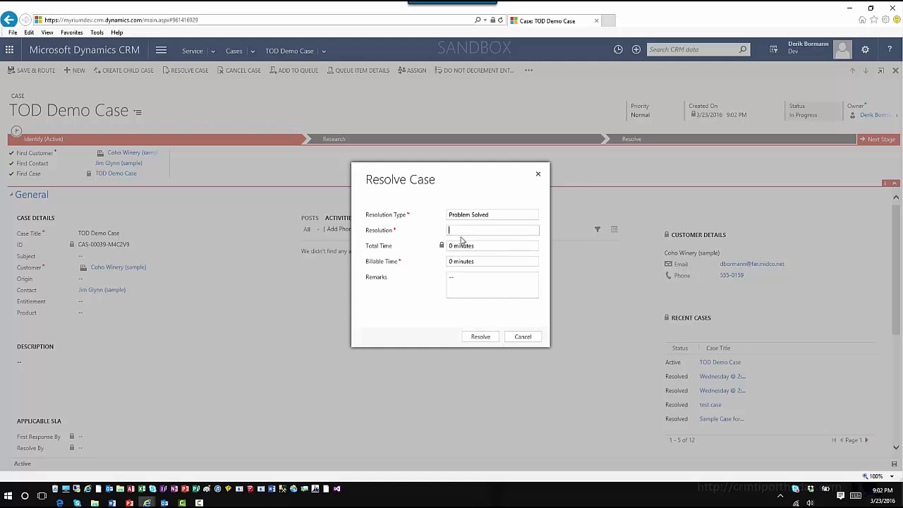
{"action": "type", "text": "Fixe"}
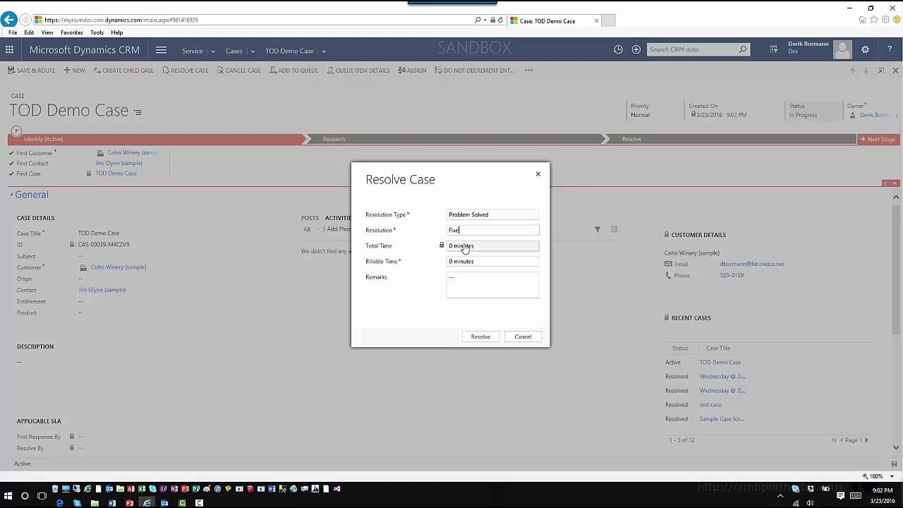
{"action": "type", "text": "d Problem"}
{"action": "left_click", "coordinate": [493, 338]}
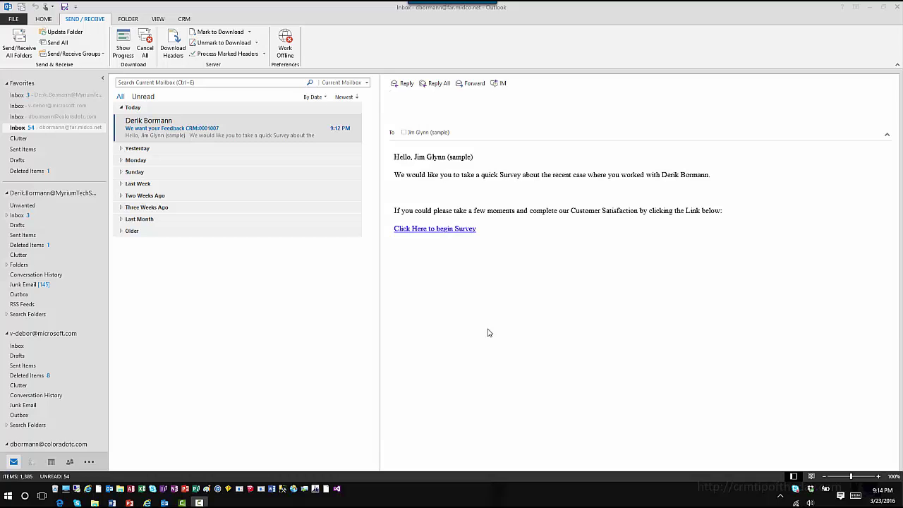
Open the 'Click Here to begin Survey' link from the feedback email in the browser
{"action": "left_click", "coordinate": [449, 230]}
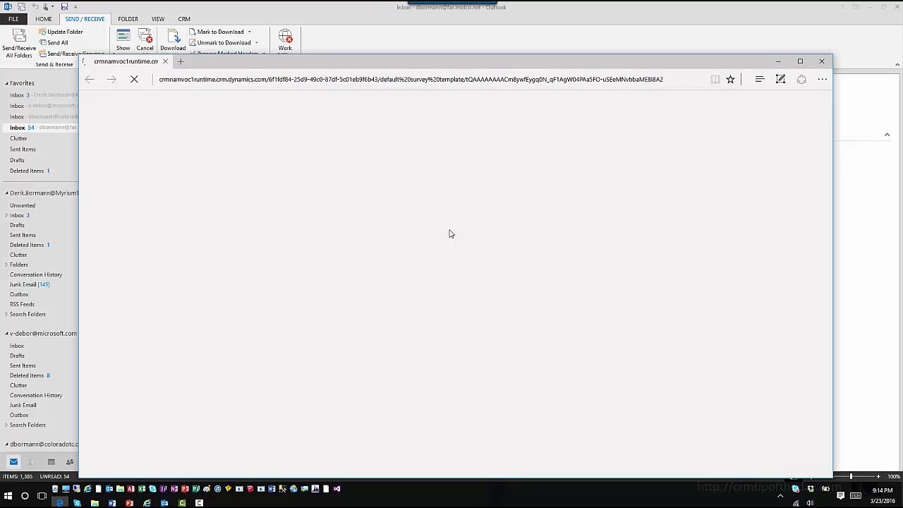